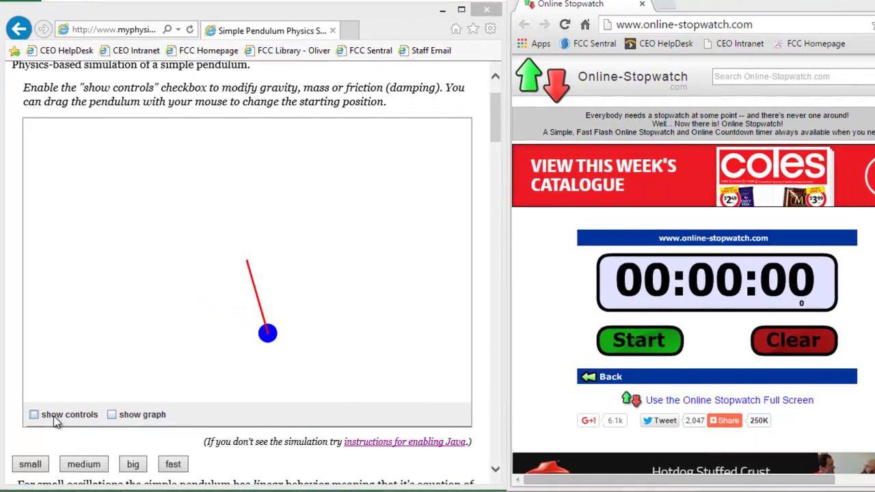
Step: Show the pendulum simulation's controls and set the pendulum length to 1.800
left_click(49, 397)
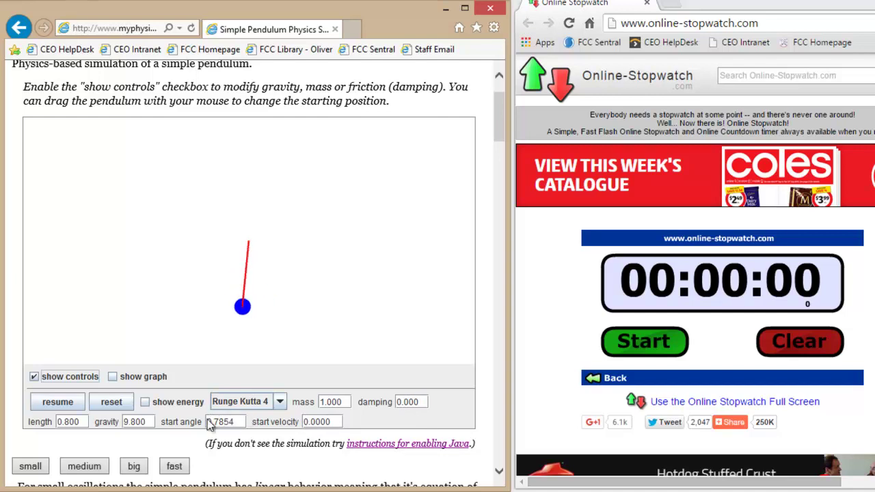
double_click(66, 423)
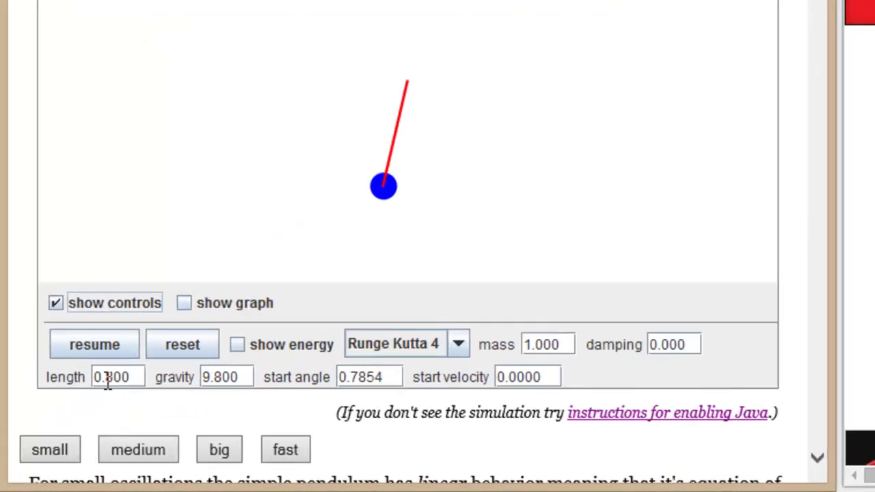
left_click(120, 357)
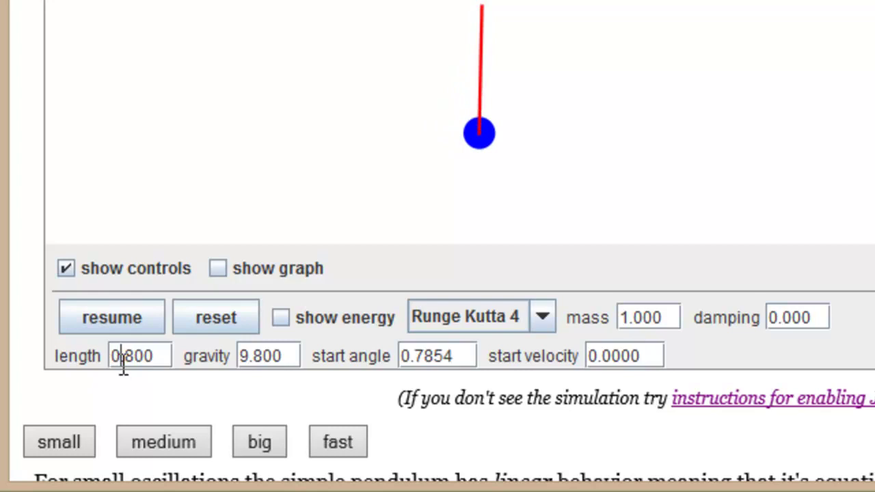
key("BackSpace")
type("1")
key("Return")
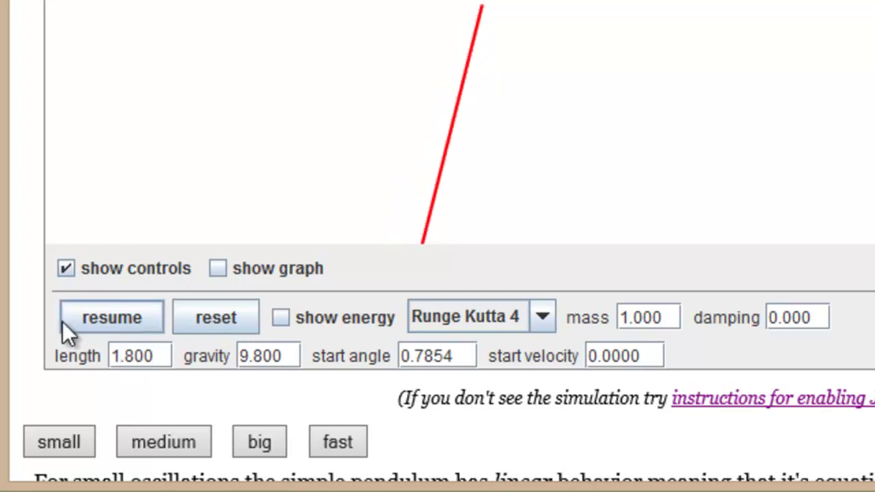
Step: Set the pendulum length back to 0.800 in the simulation controls
left_click(117, 356)
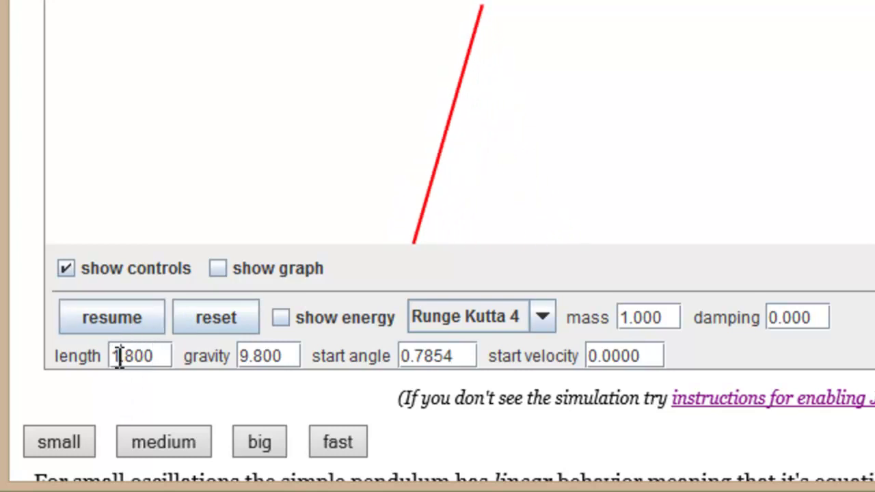
key("BackSpace")
type("0")
key("Return")
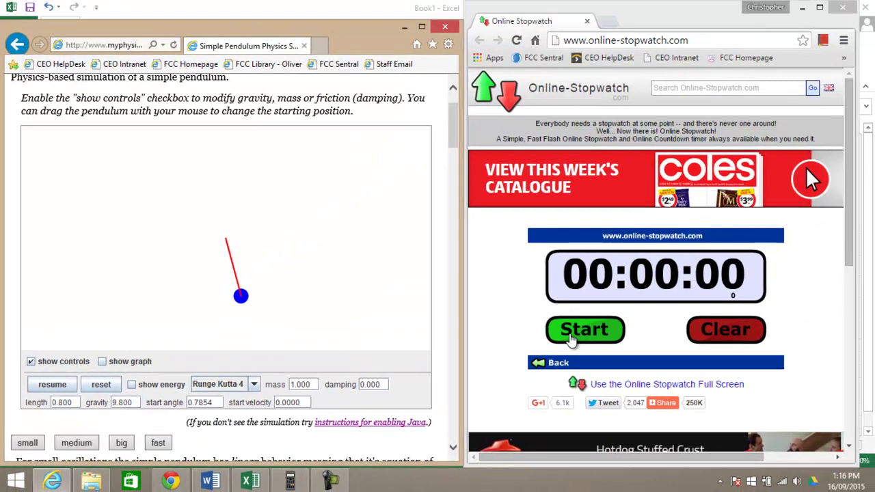
Step: Time ten swings of the 0.8 m pendulum with the stopwatch and record 17.907 as its T10 value in Excel
left_click(573, 331)
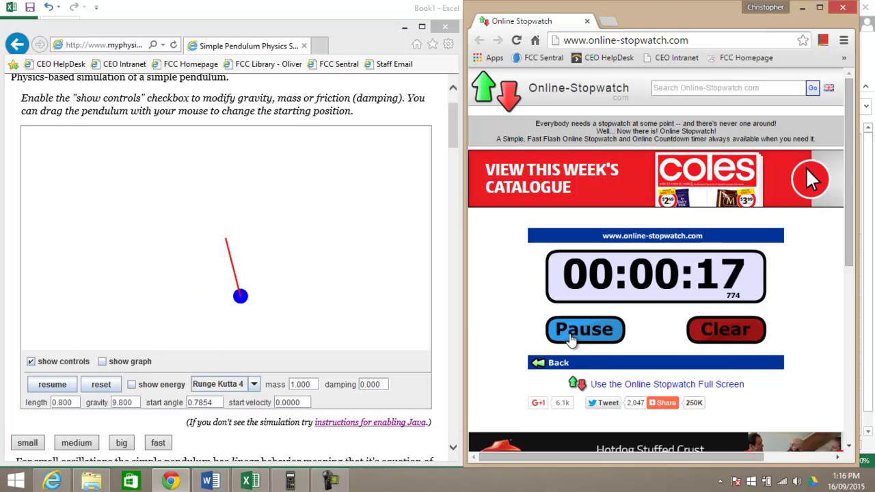
left_click(571, 338)
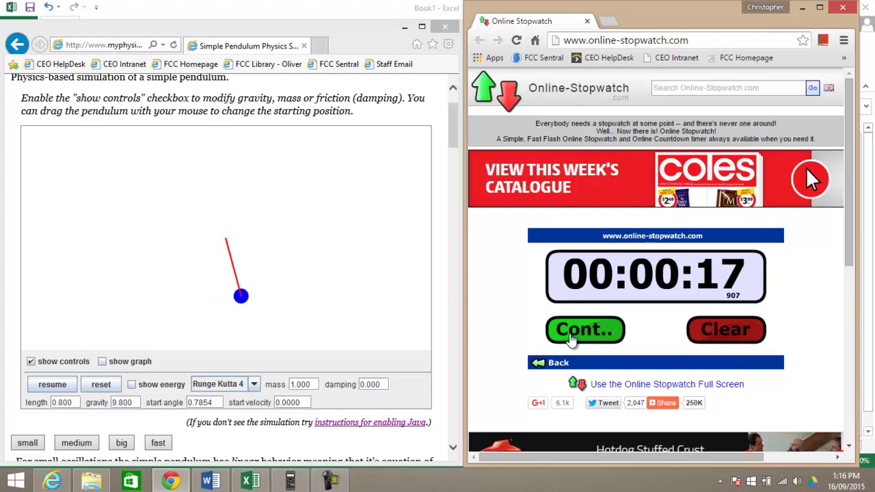
left_click(250, 481)
left_click(198, 250)
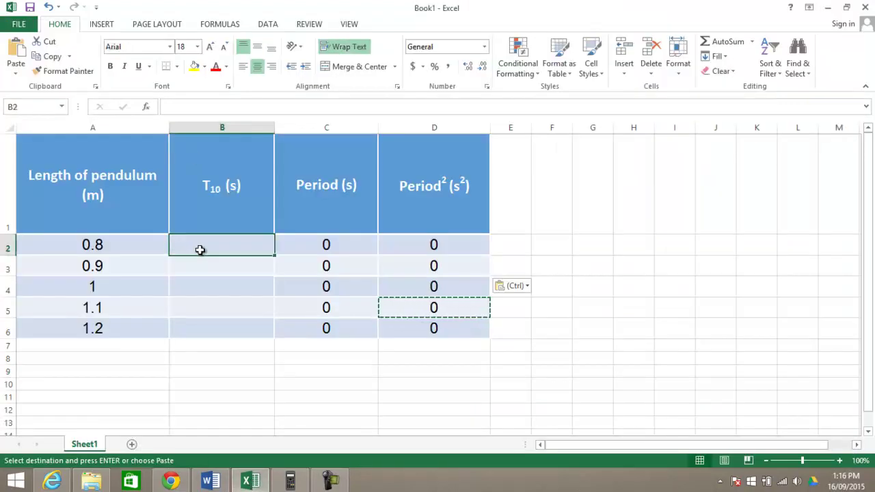
key("alt+Tab")
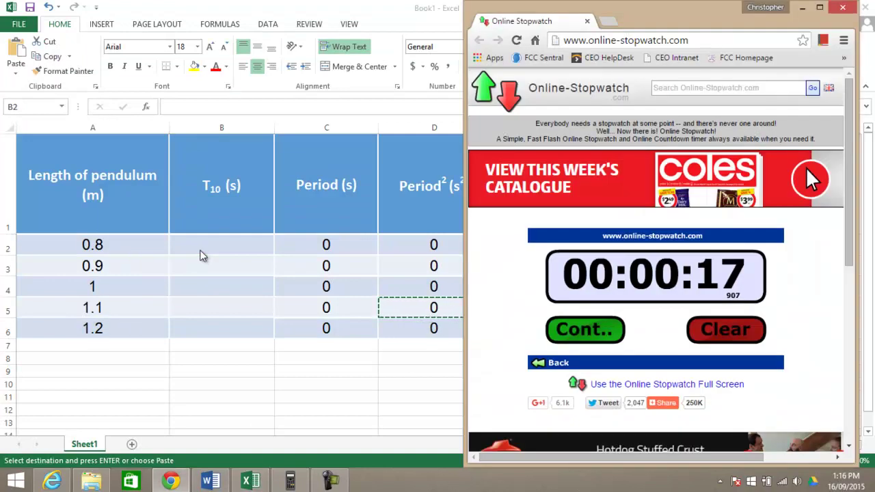
key("alt+Tab")
type("17.")
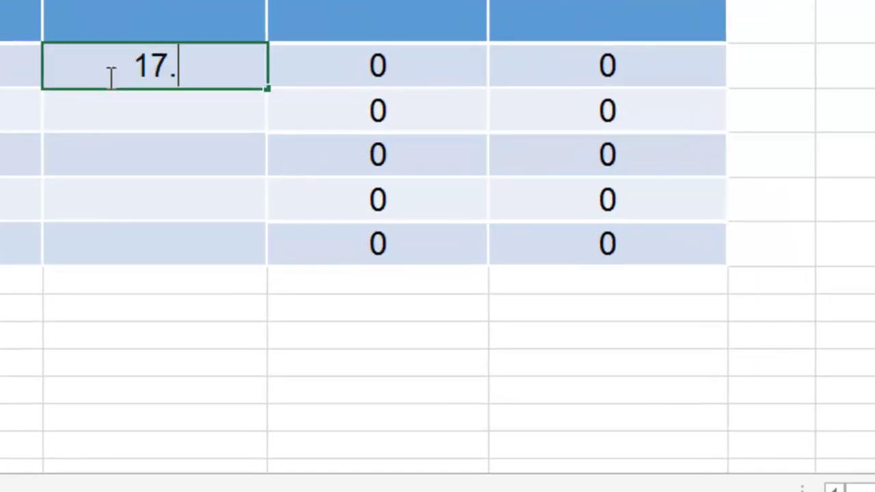
type("907")
key("Return")
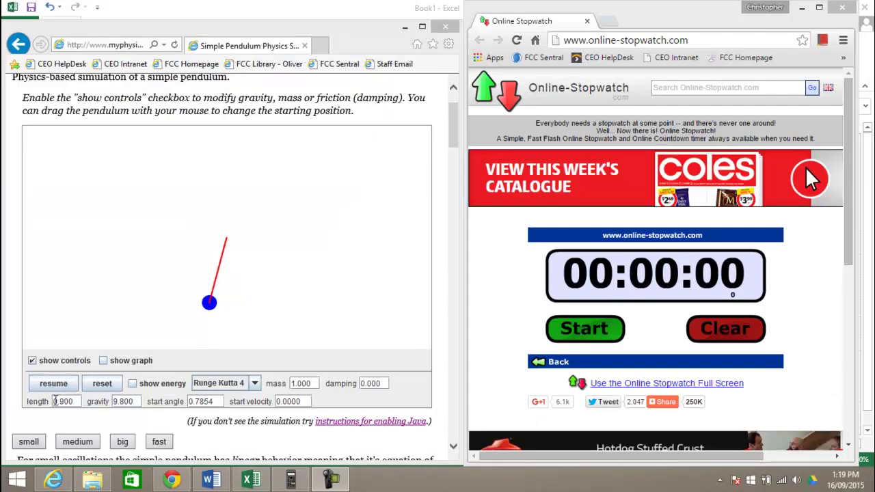
Step: Hide the simulation controls and time ten swings of the 0.9 m pendulum with the stopwatch
left_click(32, 360)
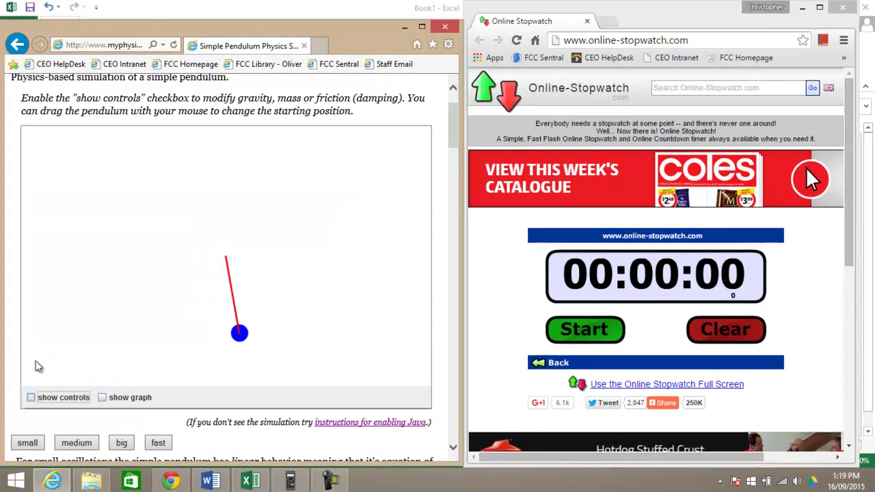
left_click(597, 332)
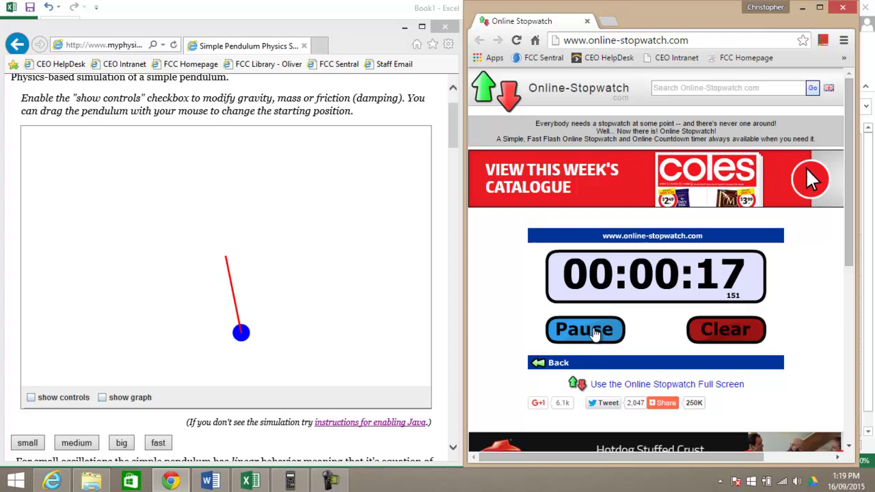
left_click(595, 333)
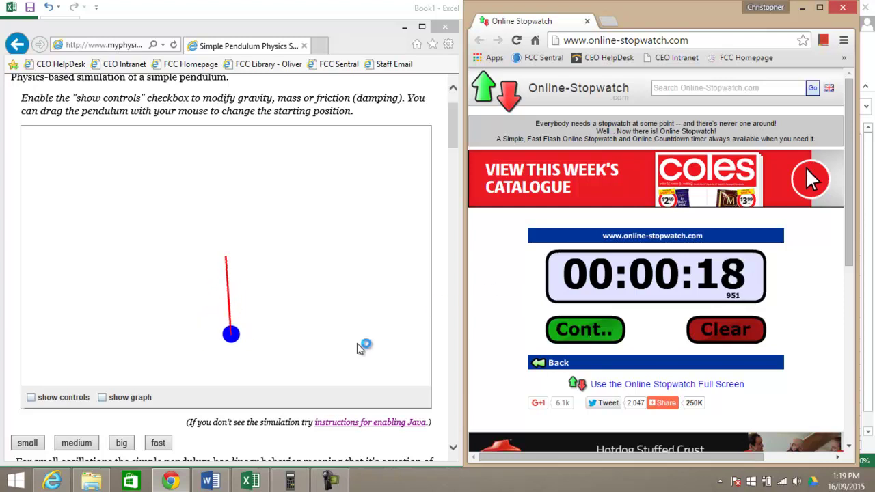
Step: Switch to Excel and enter 18.951 as the T10 value for the 0.9 m pendulum
key("alt+Tab")
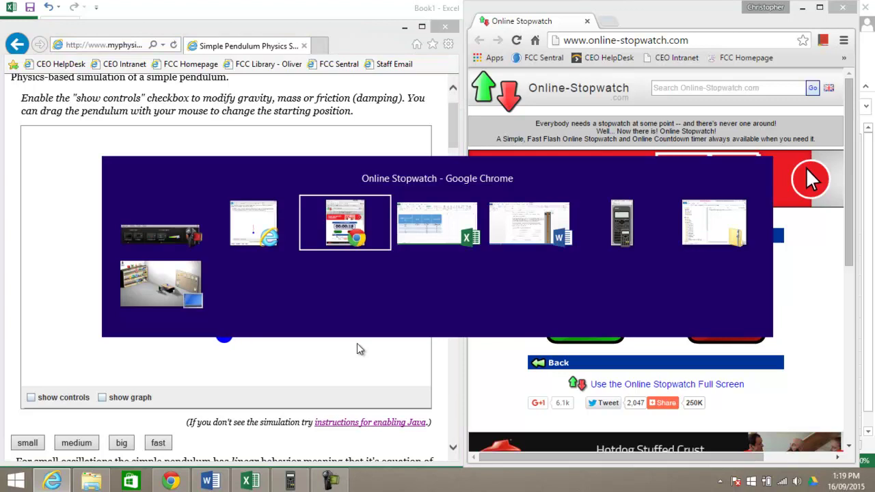
key("alt+Tab")
type("18.")
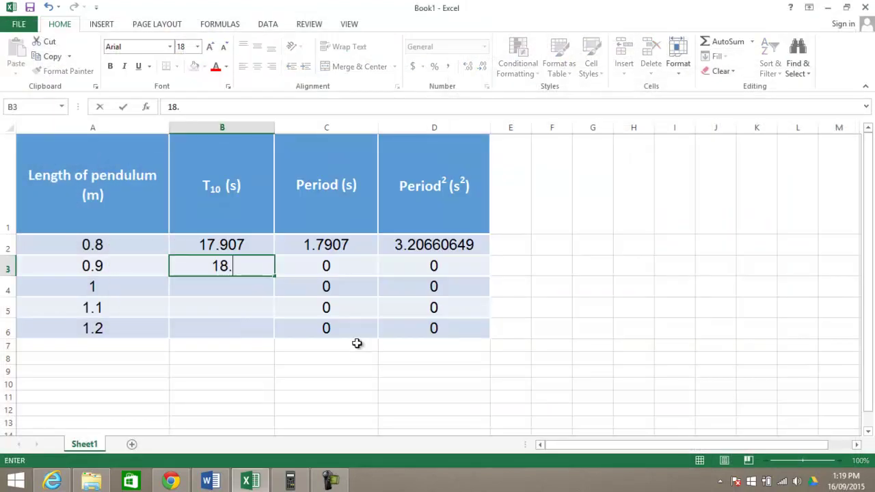
type("951")
key("Return")
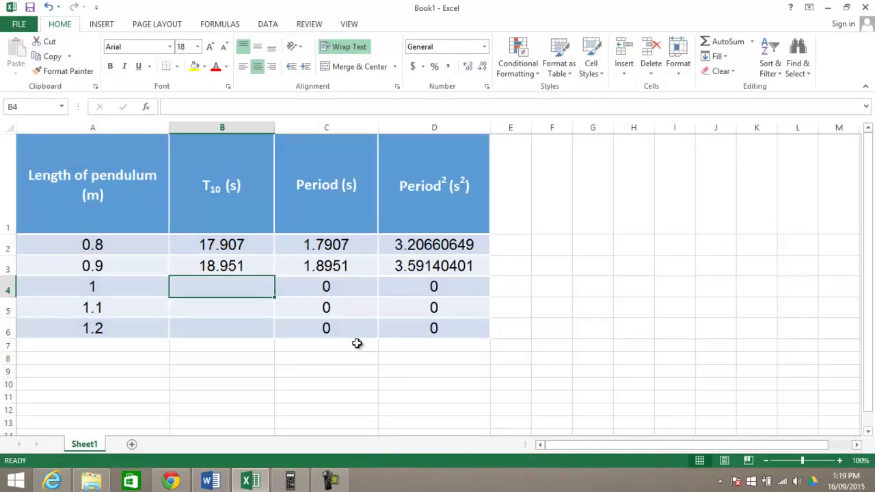
Step: Switch back to the pendulum simulation, show its controls and set the length to 1.000
key("alt+Tab")
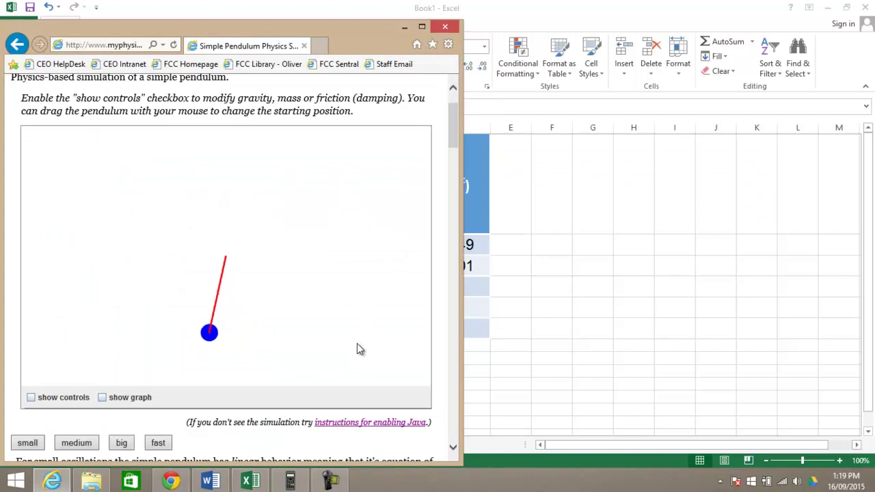
left_click(44, 400)
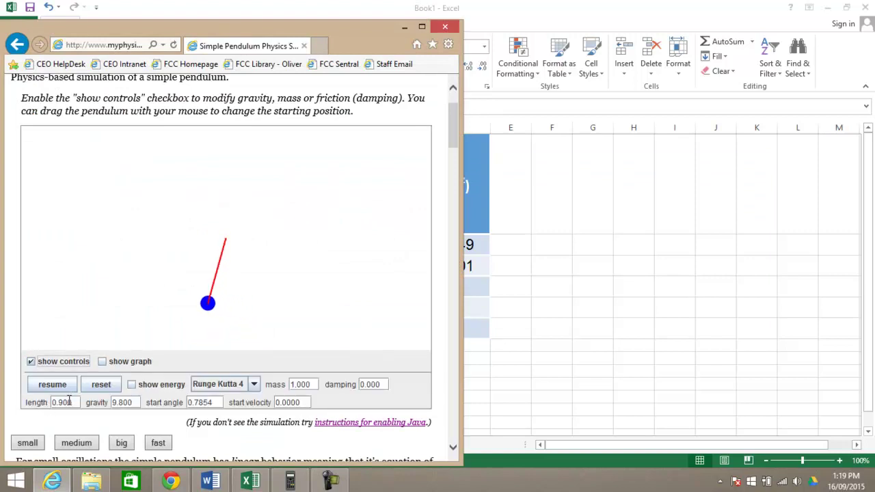
double_click(61, 402)
left_click(61, 402)
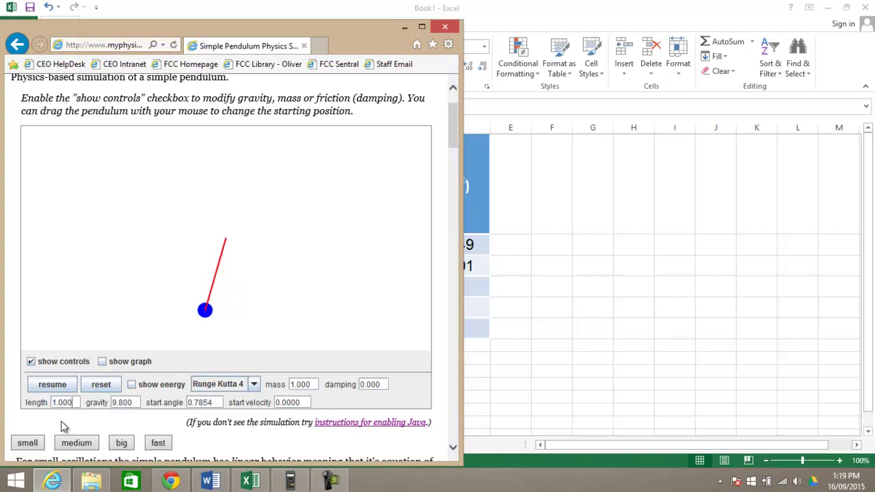
Step: Reset the stopwatch and time ten swings of the 1 m pendulum, with the simulation controls hidden
key("alt+Tab")
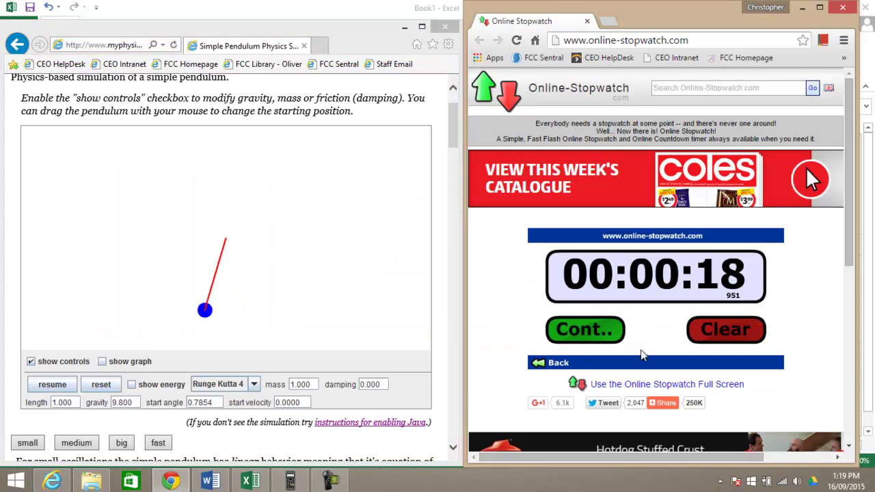
left_click(730, 331)
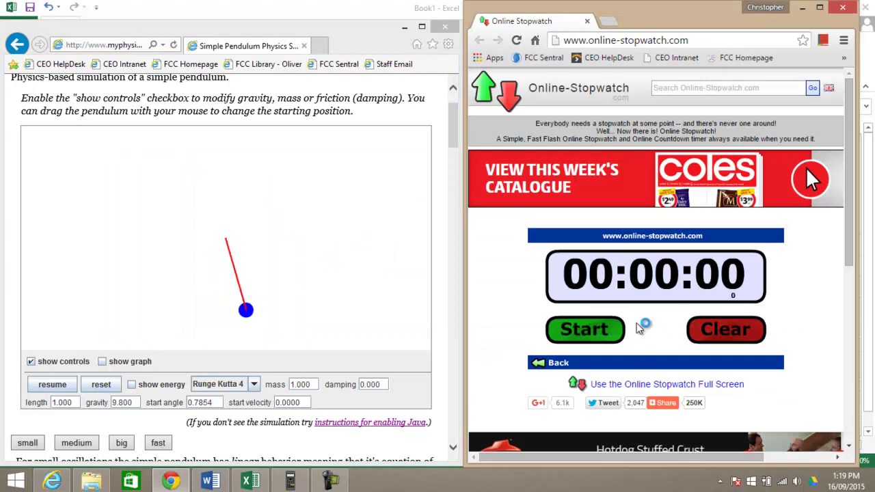
left_click(574, 343)
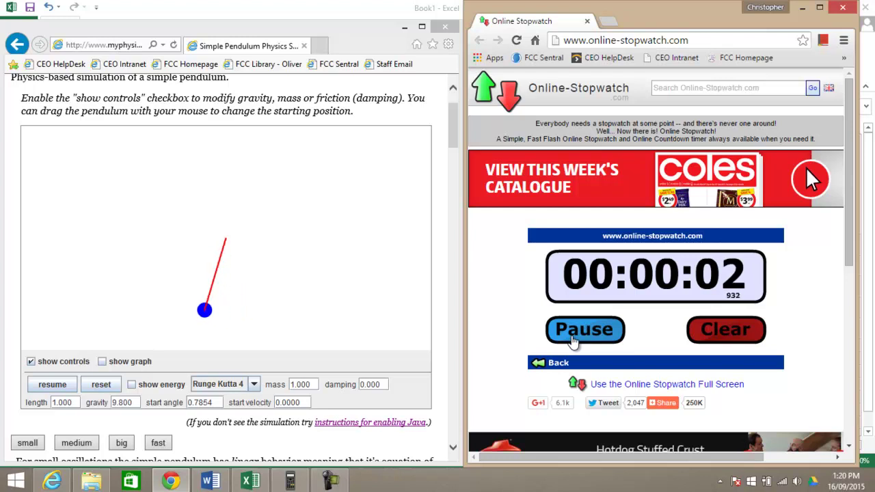
left_click(31, 361)
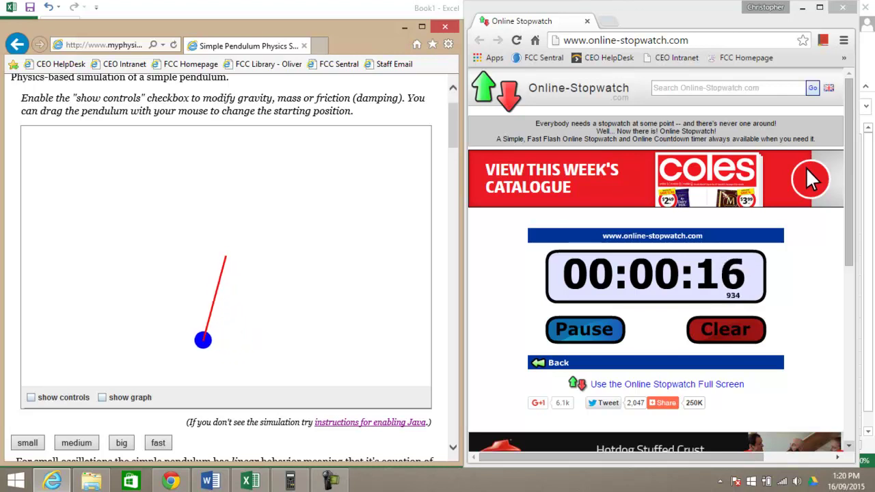
left_click(598, 334)
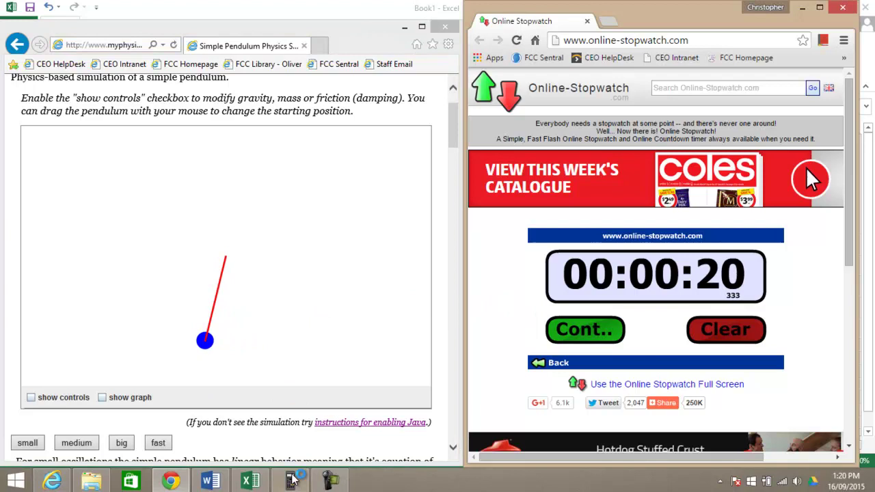
Step: Switch to Excel and enter 20.333 as the T10 value for the 1 m pendulum
left_click(243, 483)
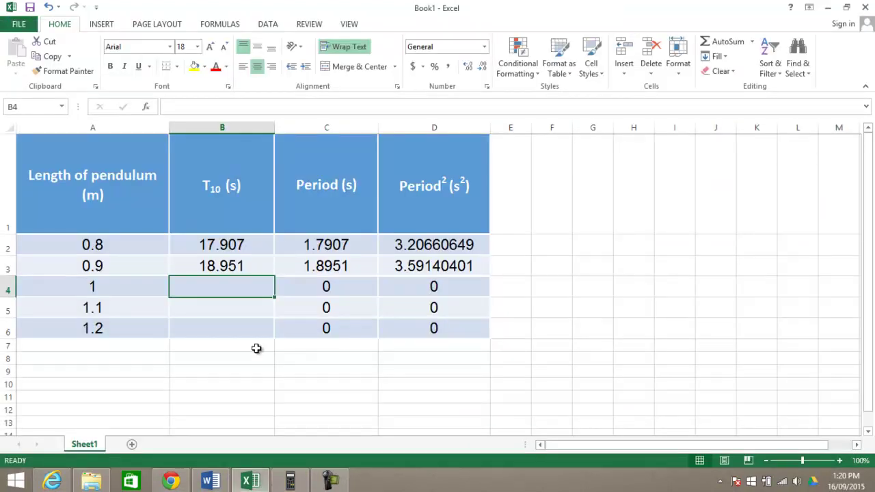
type("20.333")
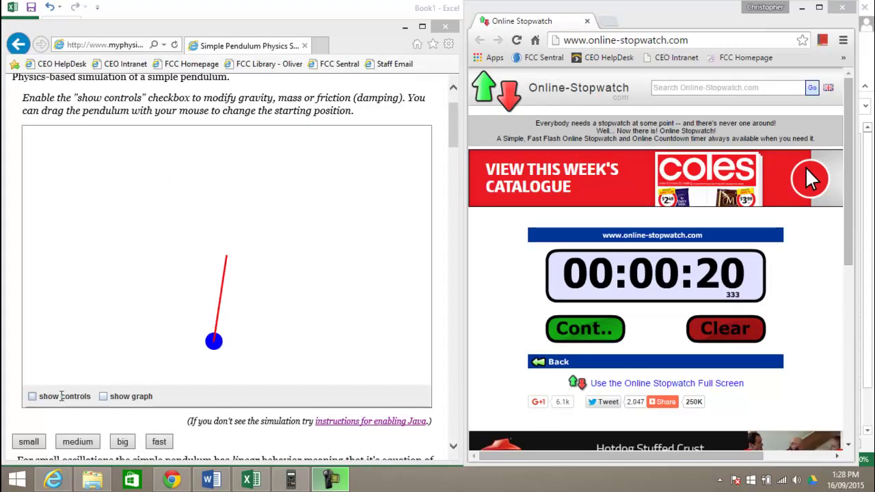
Step: Show the simulation controls again and set the pendulum length to 1.100
left_click(71, 394)
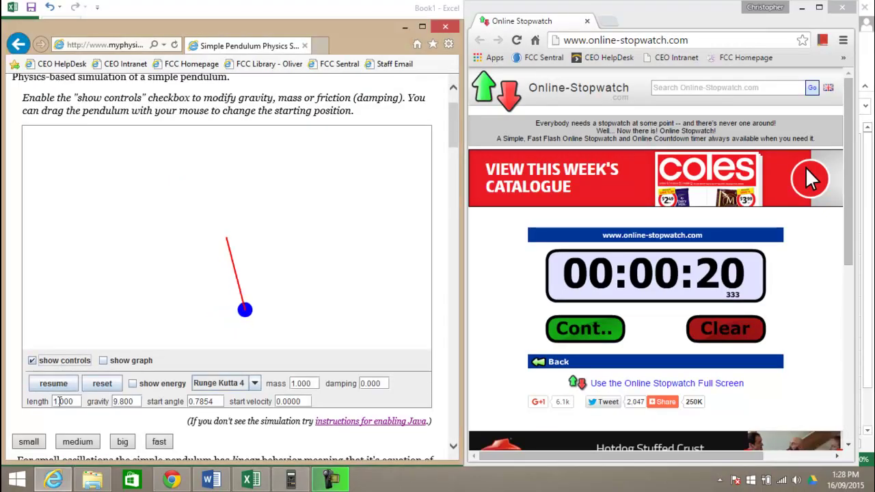
left_click(62, 401)
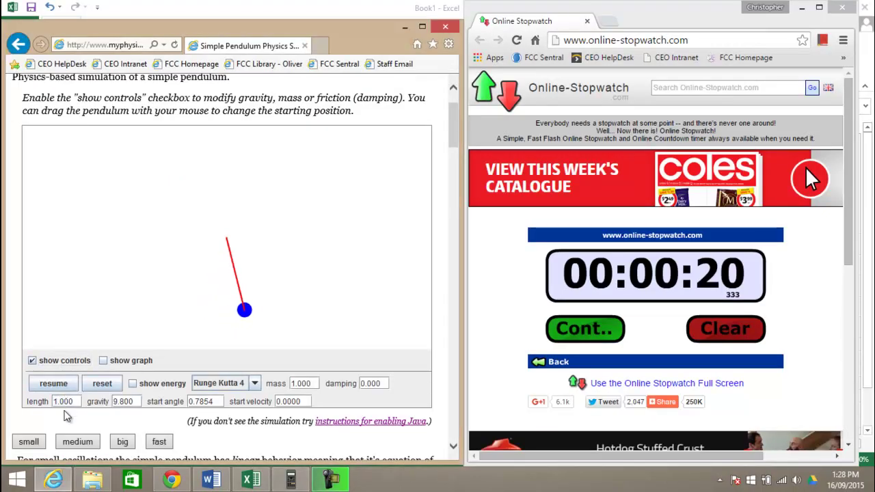
key("Delete")
type("1")
key("Return")
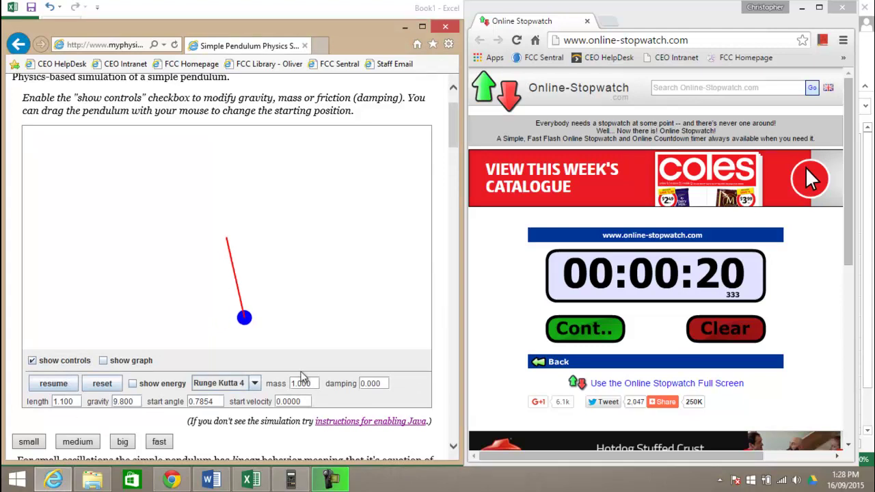
Step: Reset the stopwatch and time ten swings of the 1.1 m pendulum
left_click(723, 333)
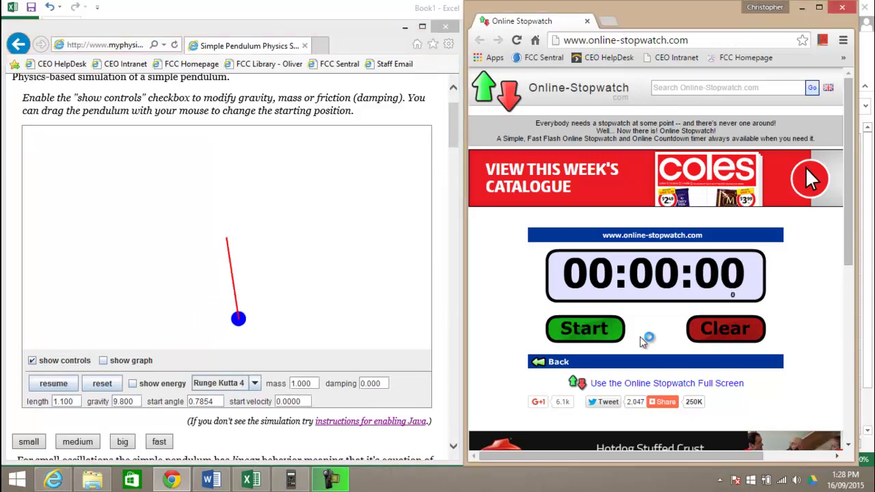
left_click(569, 332)
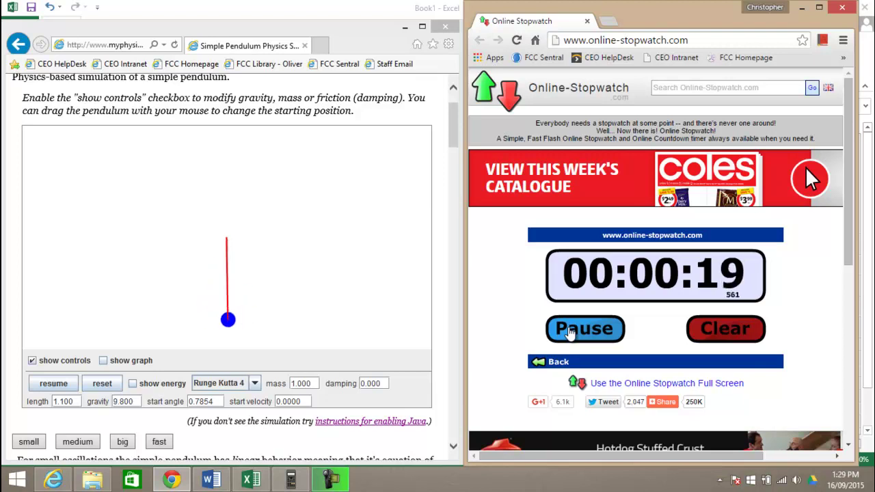
left_click(570, 332)
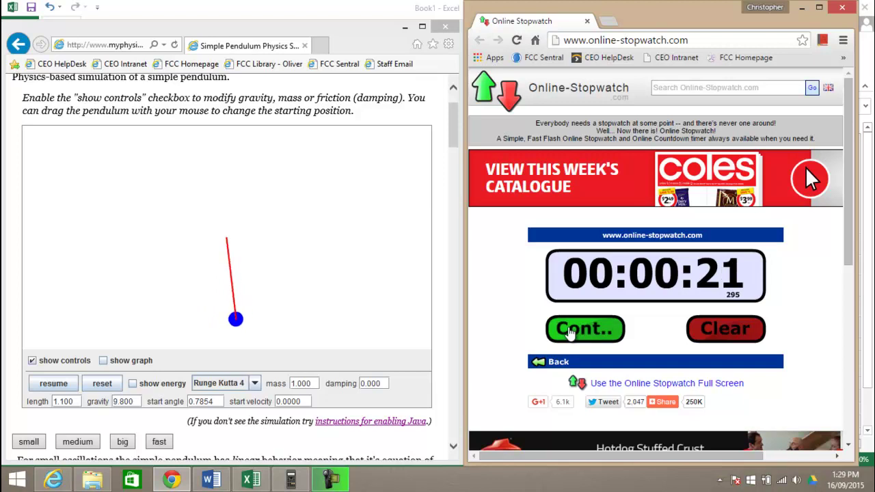
Step: Switch to Excel and enter 21.295 as the T10 value for the 1.1 m pendulum
left_click(212, 480)
left_click(251, 480)
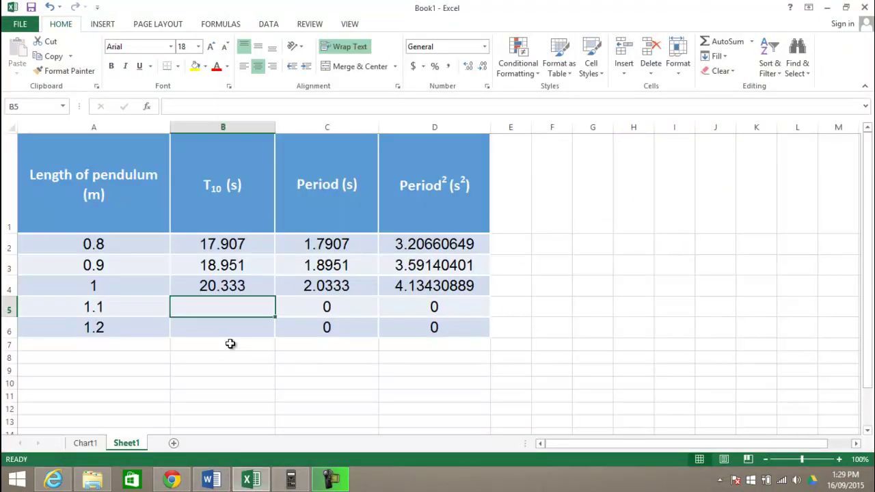
type("21.295")
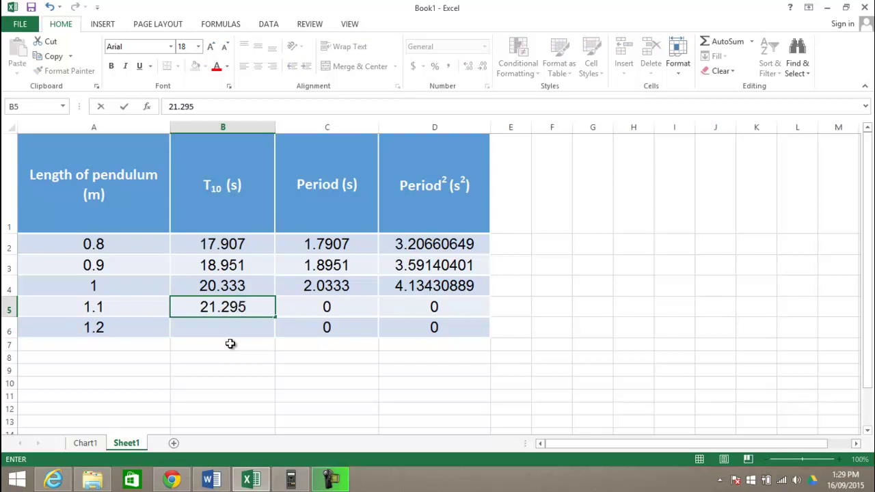
key("Return")
Step: Bring back the stopwatch and the pendulum simulation, and set the pendulum length to 1.200
key("alt+Tab")
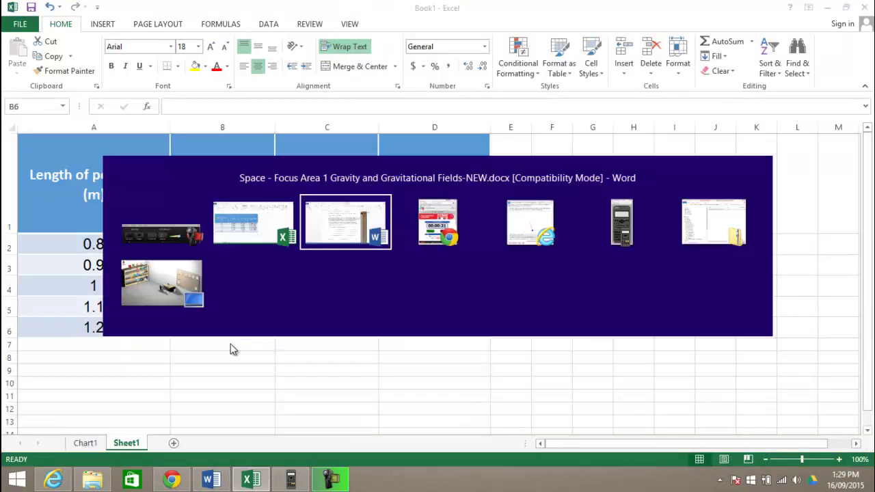
key("alt+Tab")
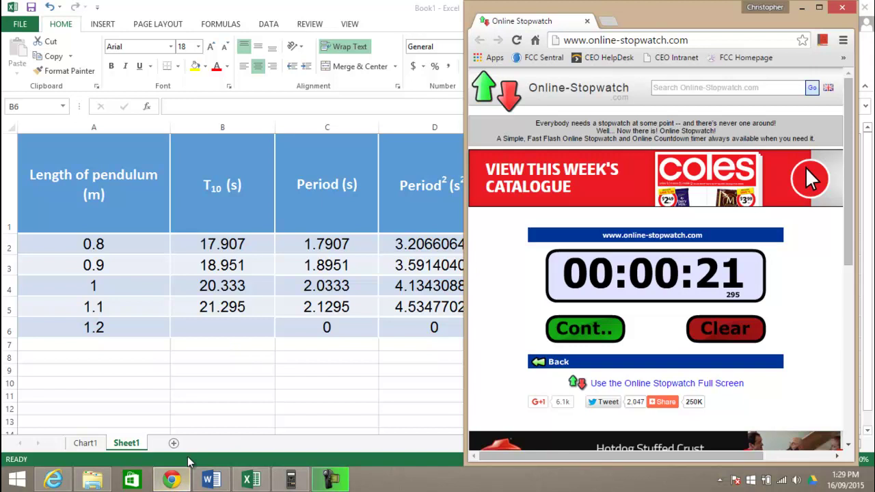
left_click(54, 479)
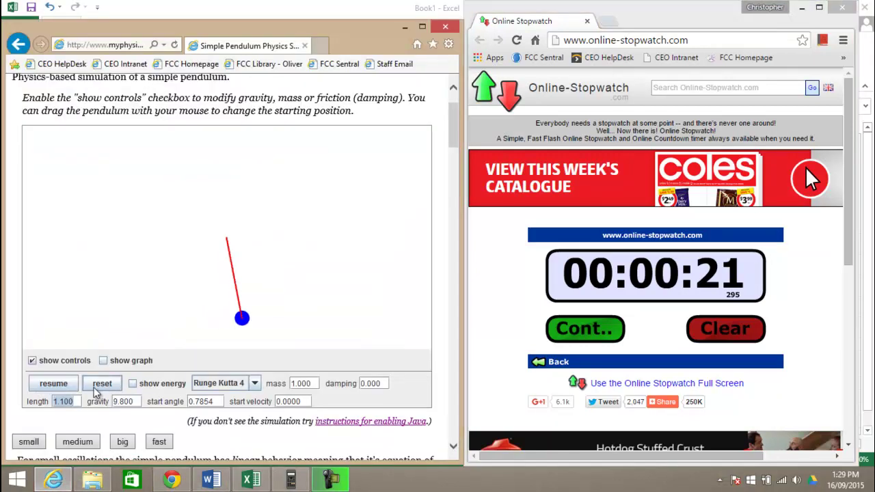
type("1.2")
key("Return")
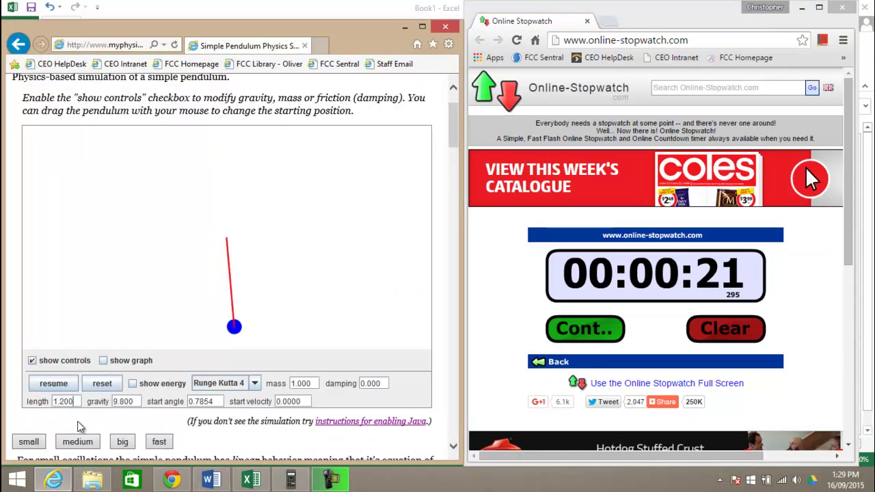
Step: Reset the stopwatch and time ten swings of the 1.2 m pendulum
left_click(726, 329)
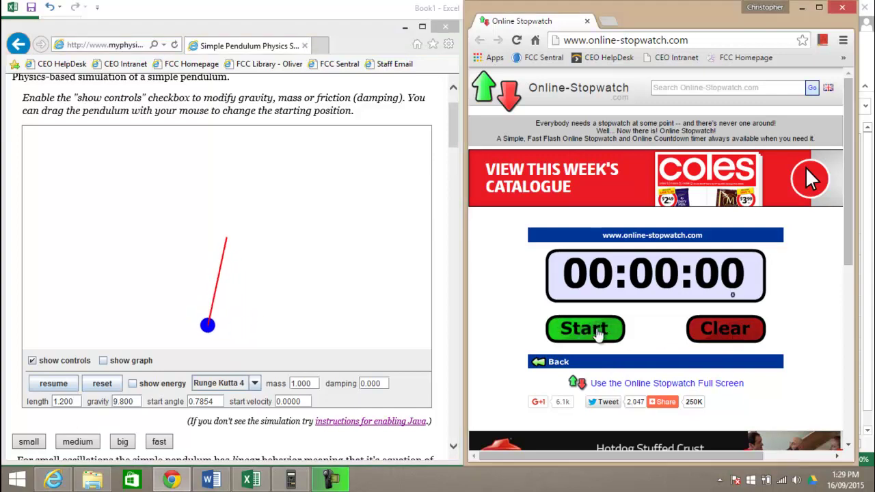
left_click(598, 331)
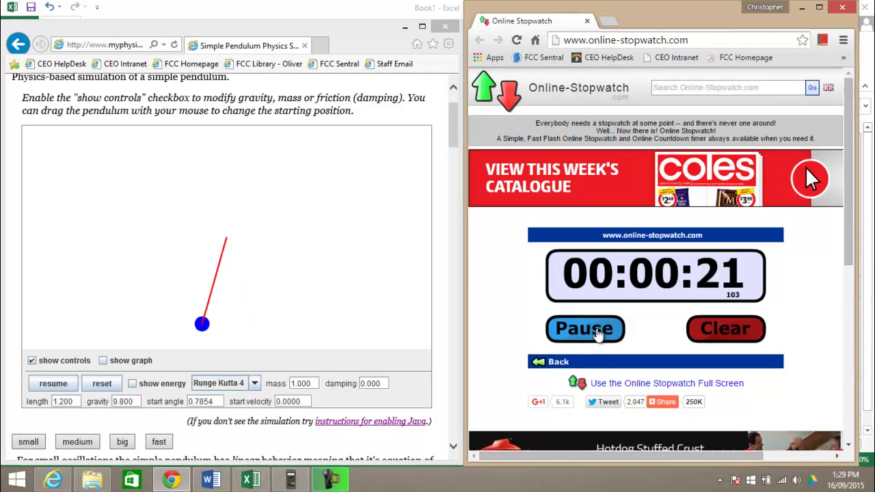
left_click(598, 331)
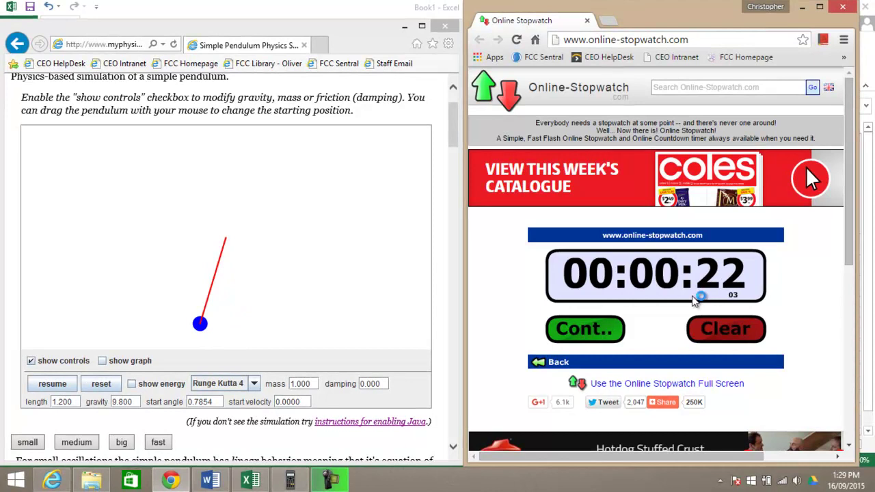
Step: Switch to Excel and enter 22.03 as the T10 value for the 1.2 m pendulum
left_click(250, 480)
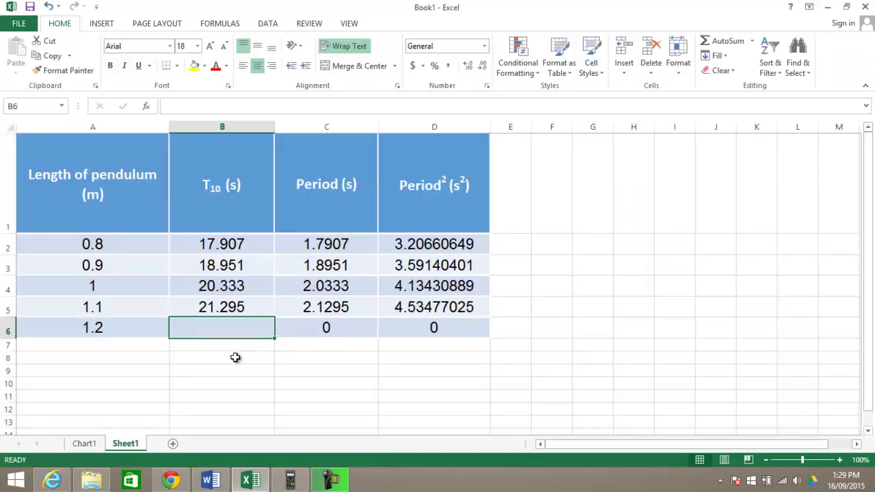
type("22.03")
key("Return")
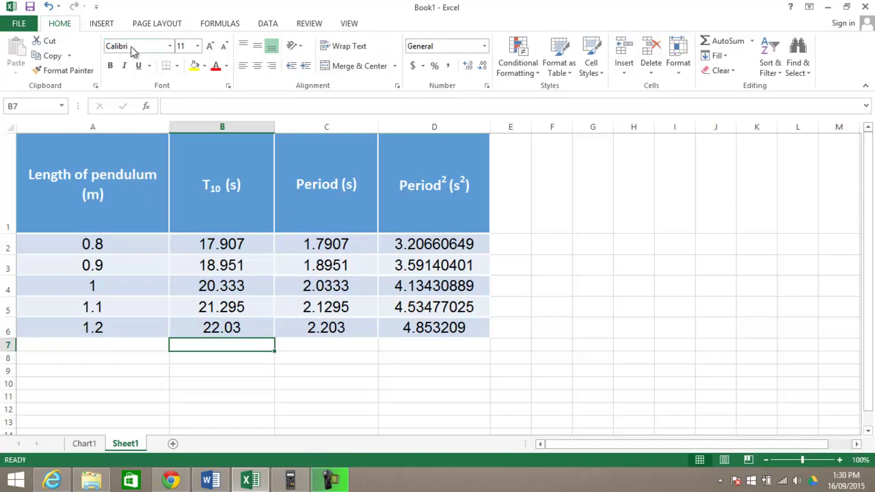
Step: Insert a markers-only scatter chart from the pendulum table
left_click(102, 24)
left_click(379, 70)
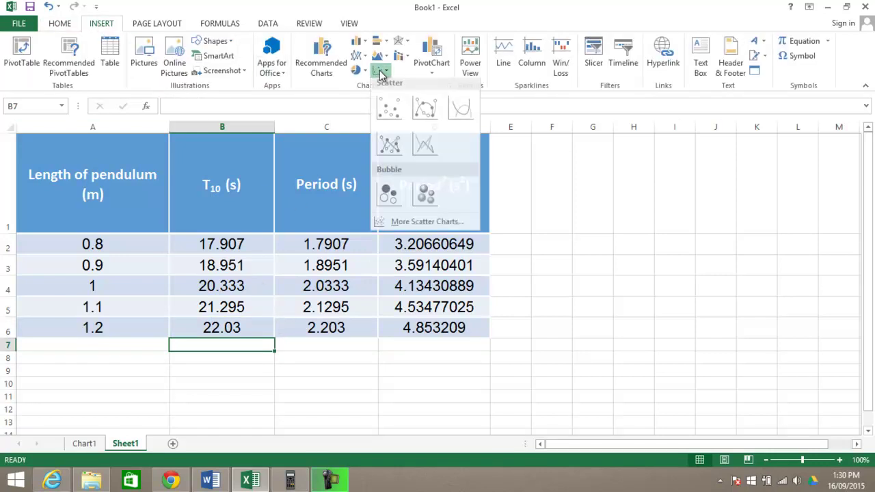
left_click(387, 108)
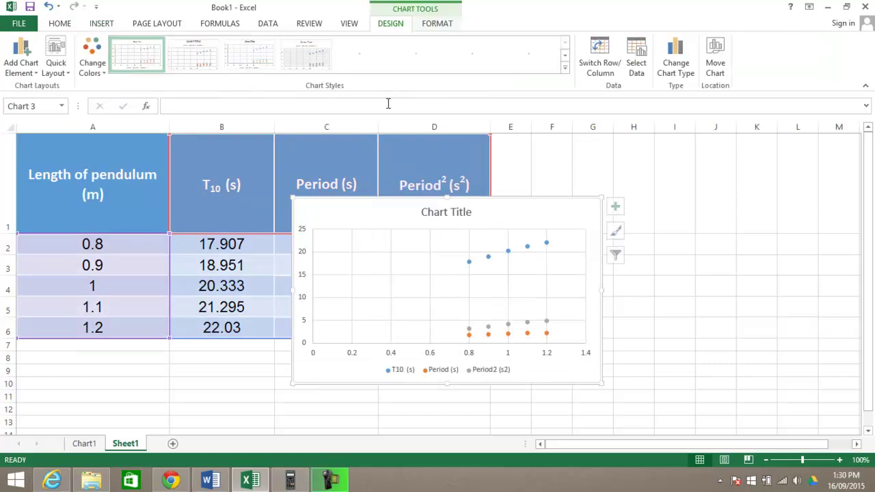
Step: Delete the T10, Period and Period² series from the scatter chart so that it is empty
left_click(469, 262)
key("Delete")
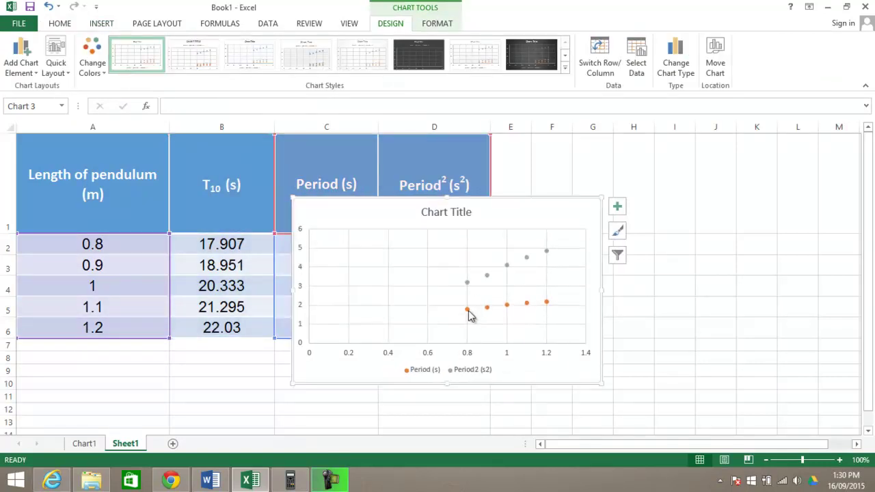
left_click(467, 309)
key("Delete")
left_click(467, 285)
key("Delete")
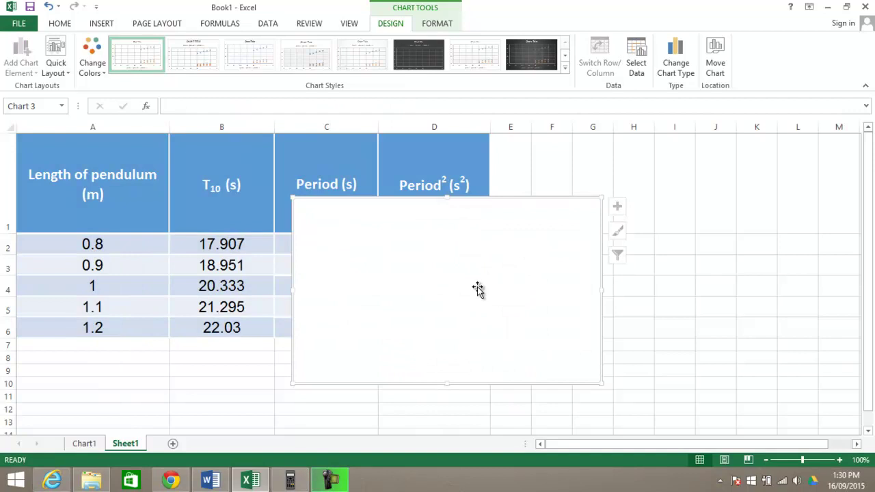
Step: Move the empty chart off the table into the blank cells beside the Period² column
right_click(421, 264)
left_click(387, 248)
left_click_drag(373, 226, 589, 203)
Step: Add a new series to the empty chart's data source with the pendulum lengths in A2:A6 as X values
right_click(606, 230)
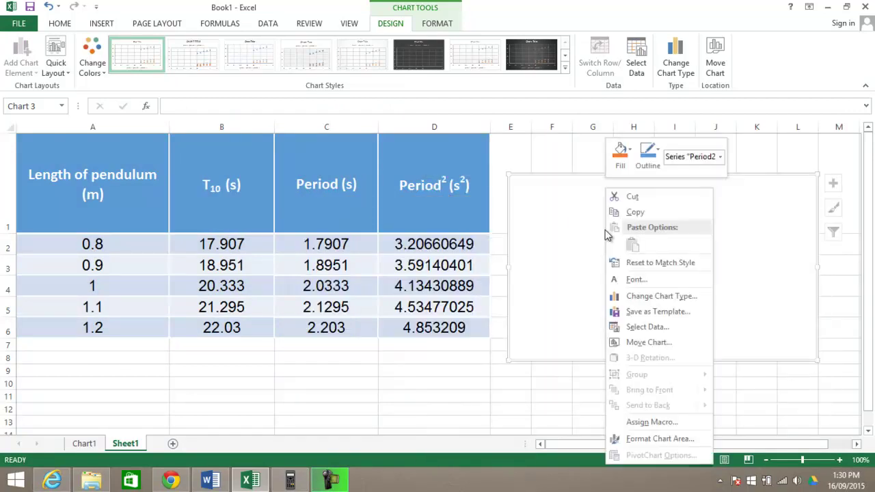
left_click(647, 326)
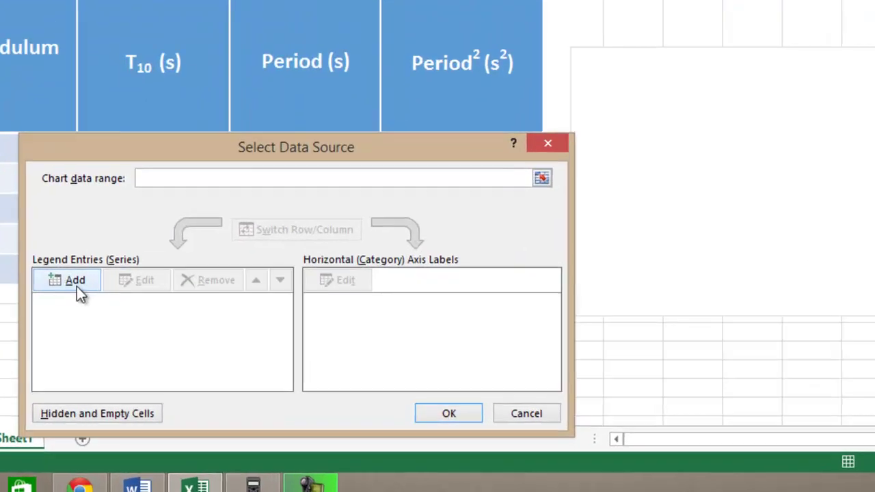
left_click(76, 286)
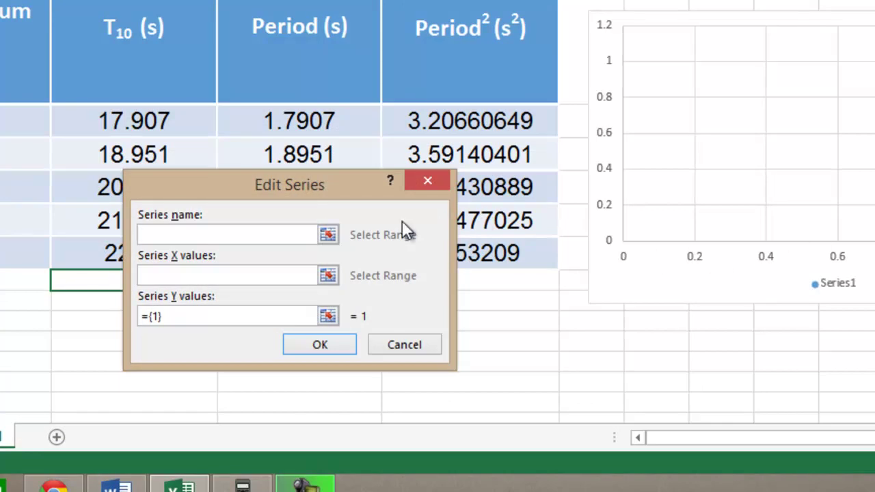
left_click(325, 274)
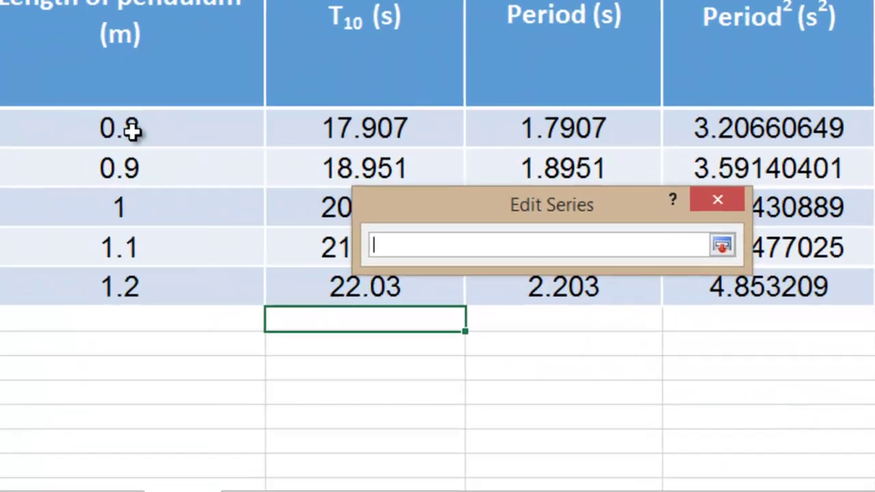
left_click_drag(14, 121, 14, 154)
left_click_drag(188, 178, 201, 297)
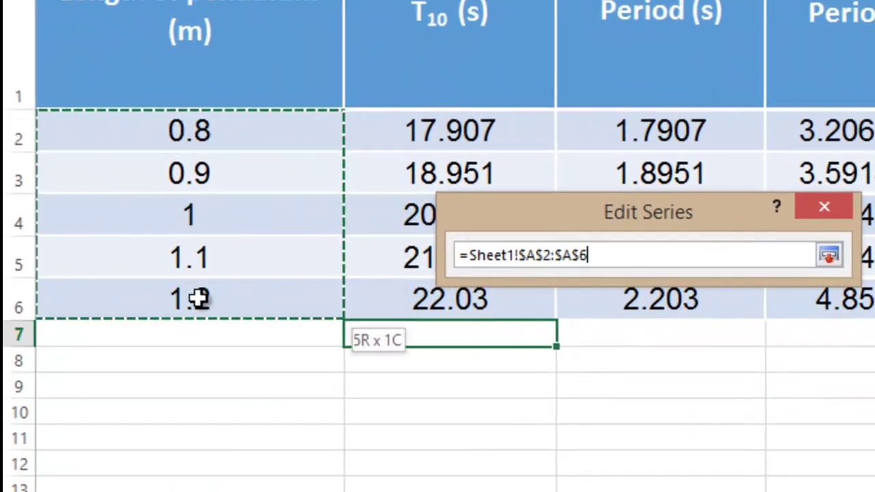
left_click(828, 256)
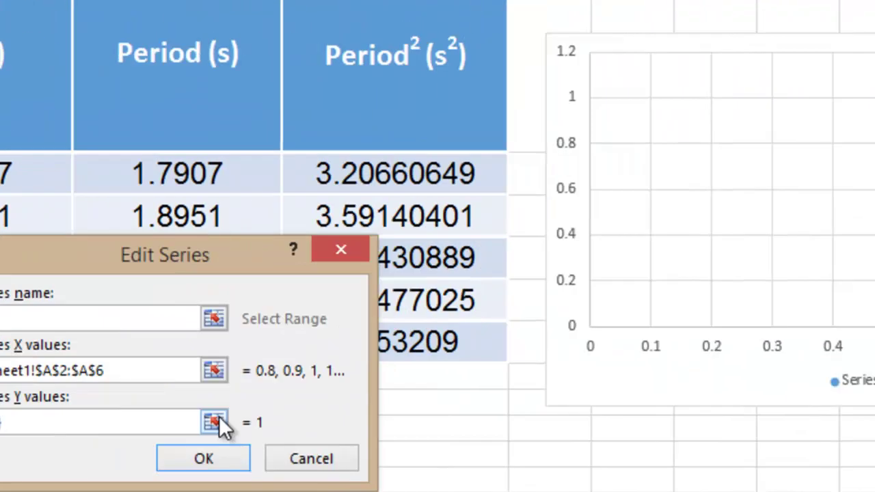
Step: Set the series' Y values to the Period² cells D2:D6 and confirm the chart's data source
left_click(695, 379)
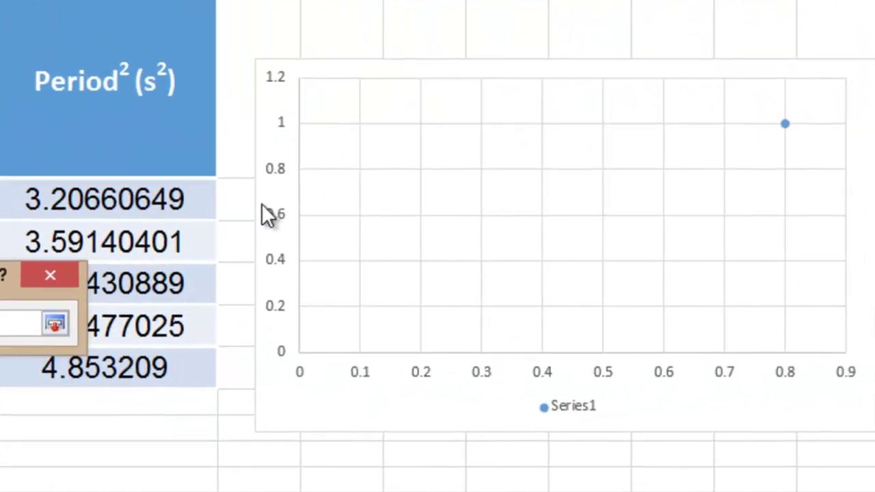
left_click_drag(157, 203, 147, 365)
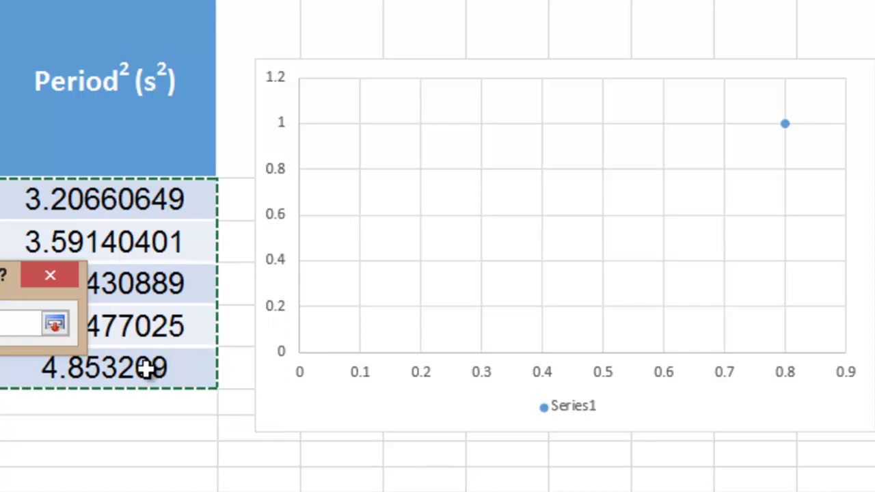
left_click(55, 323)
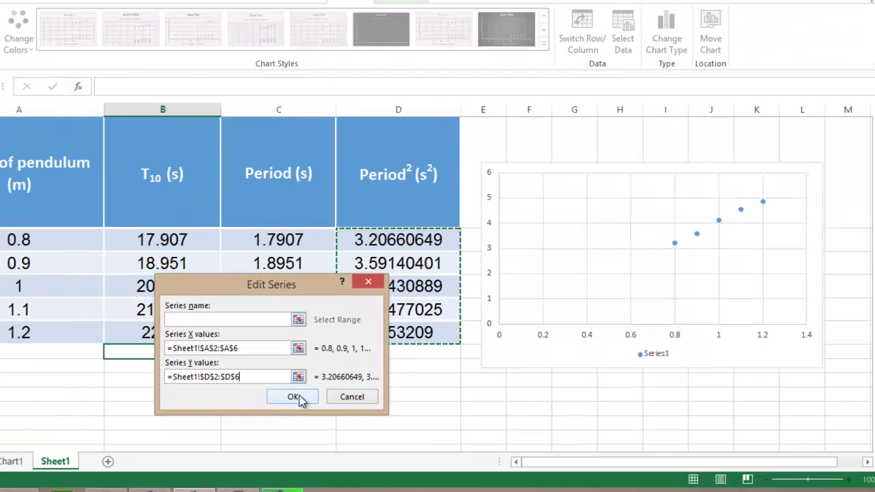
left_click(299, 396)
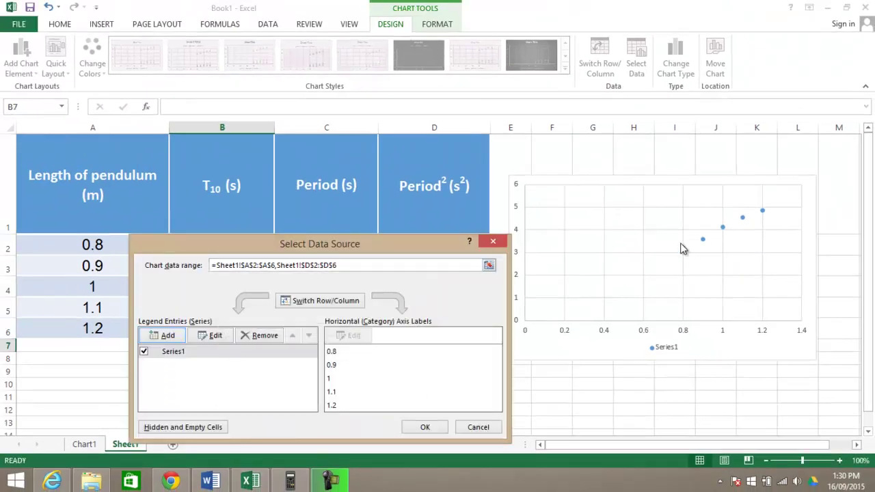
left_click(427, 426)
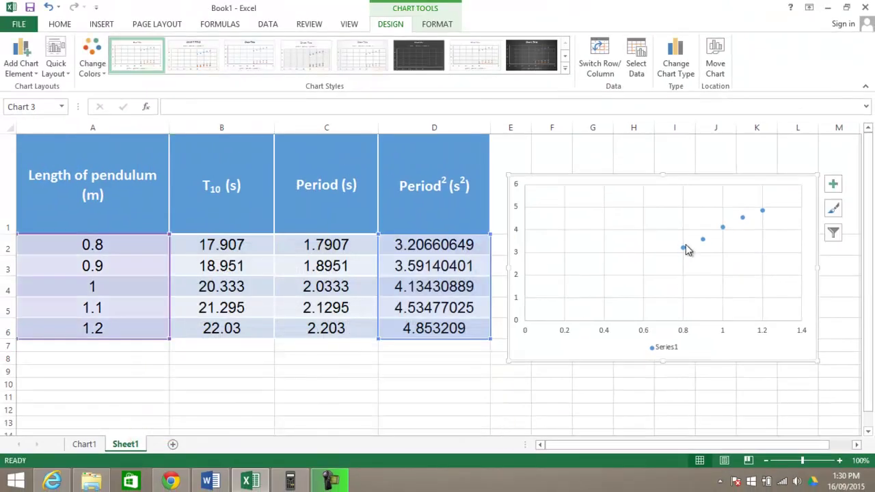
Step: Add a linear trendline to the plotted points with its equation displayed on the chart, and close the trendline options
left_click(684, 251)
right_click(684, 250)
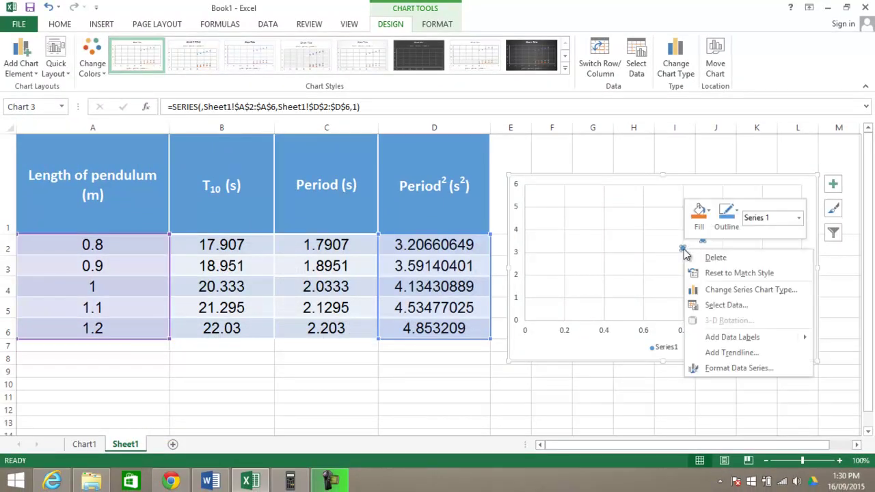
left_click(713, 355)
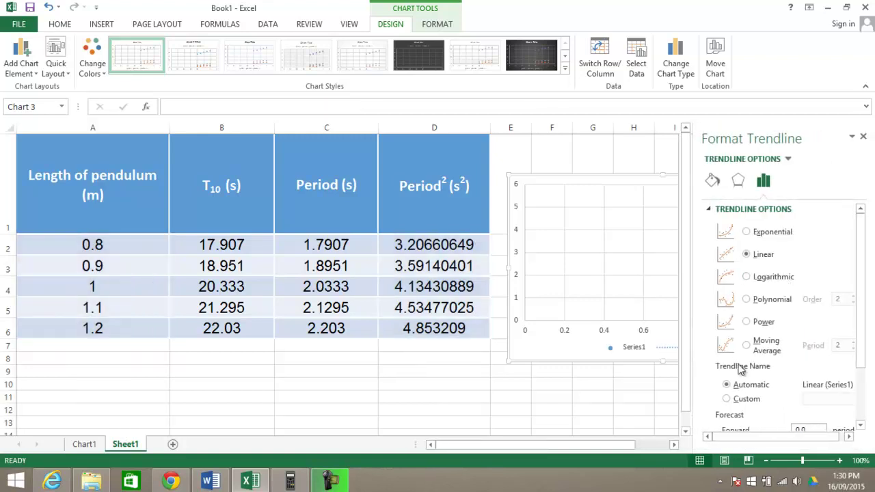
scroll(855, 321, "down", 3)
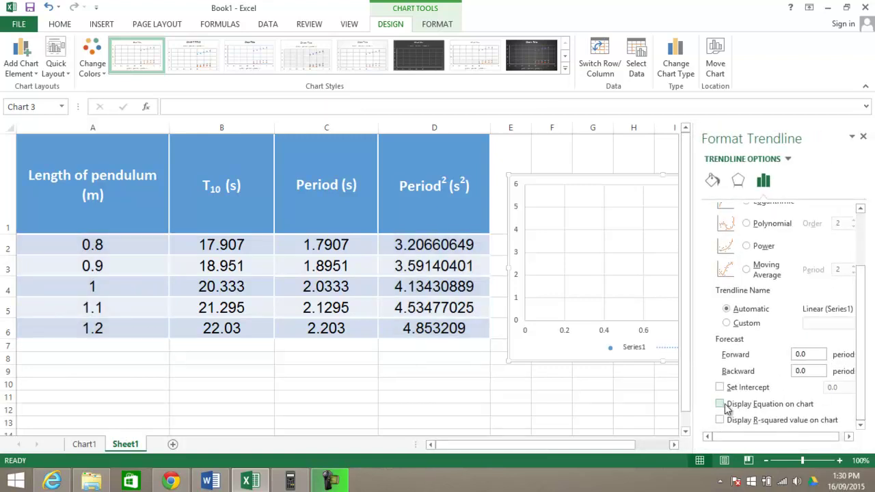
left_click(720, 404)
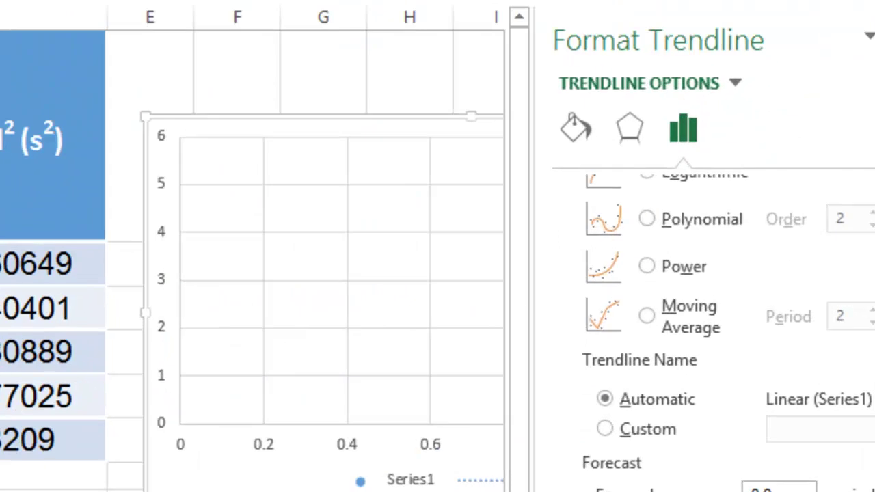
left_click(863, 136)
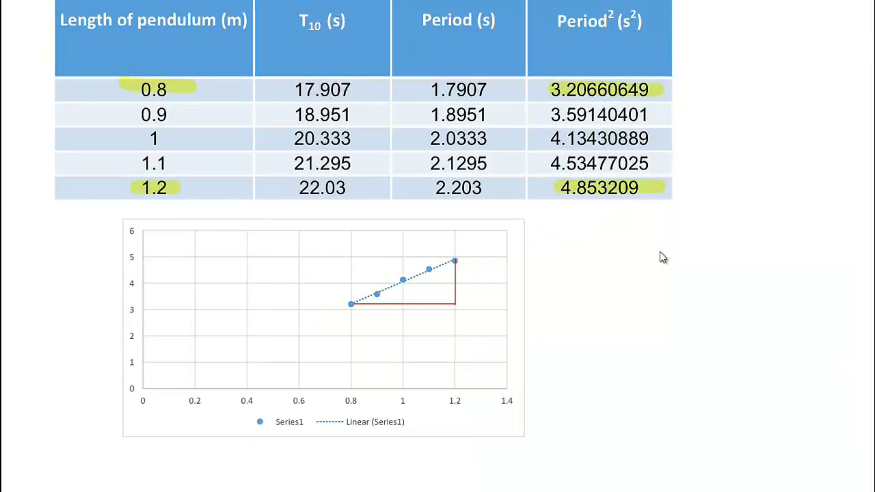
Step: Handwrite Δy = 4.85 − 3.21 = 1.64 s² and Δx = 1.2 − 0.8 = 0.4 m beside the gradient triangle, and undo the stray horizontal line
scroll(662, 257, "up", 3)
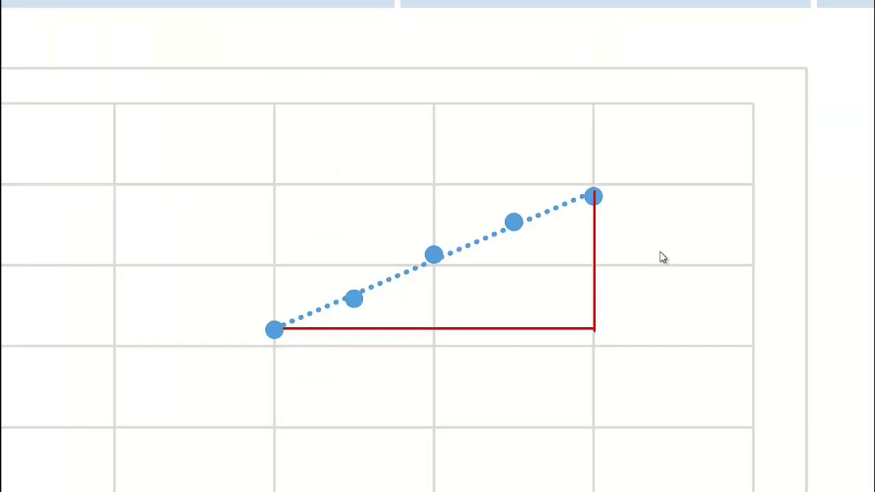
scroll(661, 257, "down", 3)
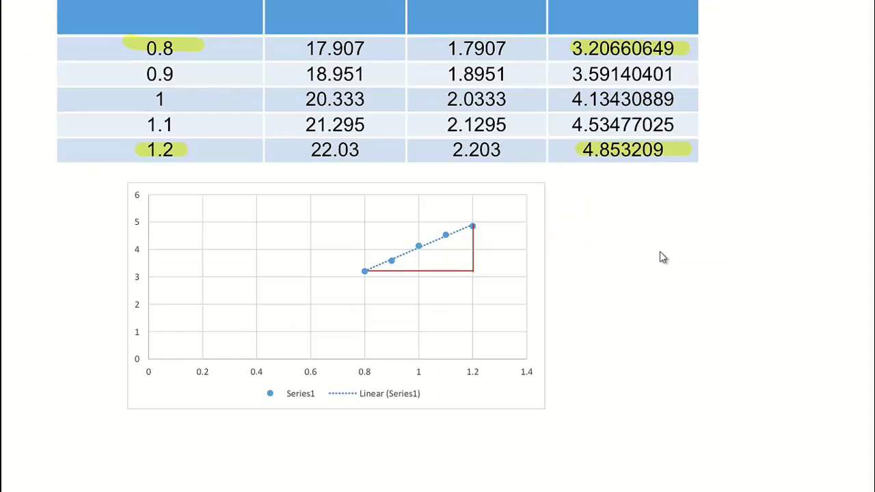
left_click_drag(479, 243, 489, 249)
scroll(661, 257, "up", 3)
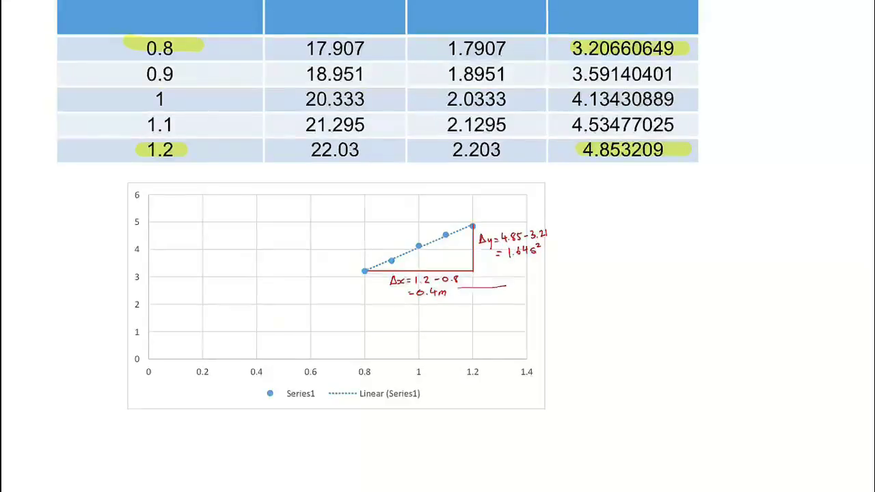
key("ctrl+z")
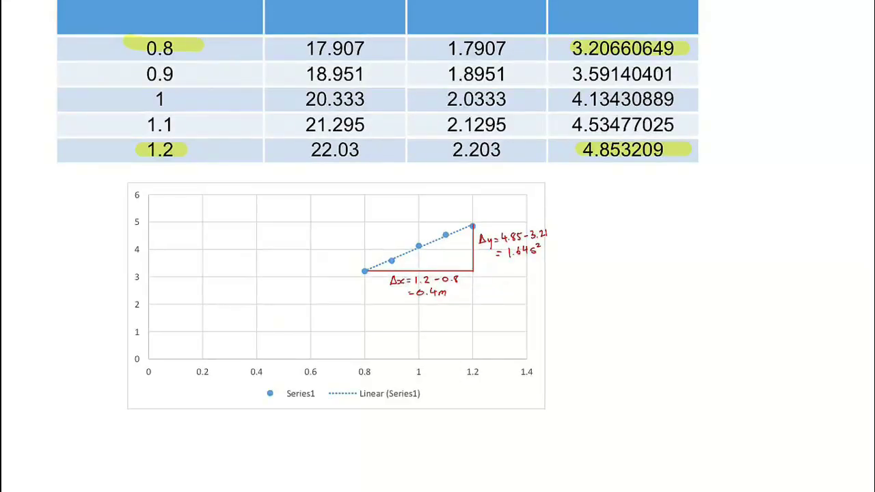